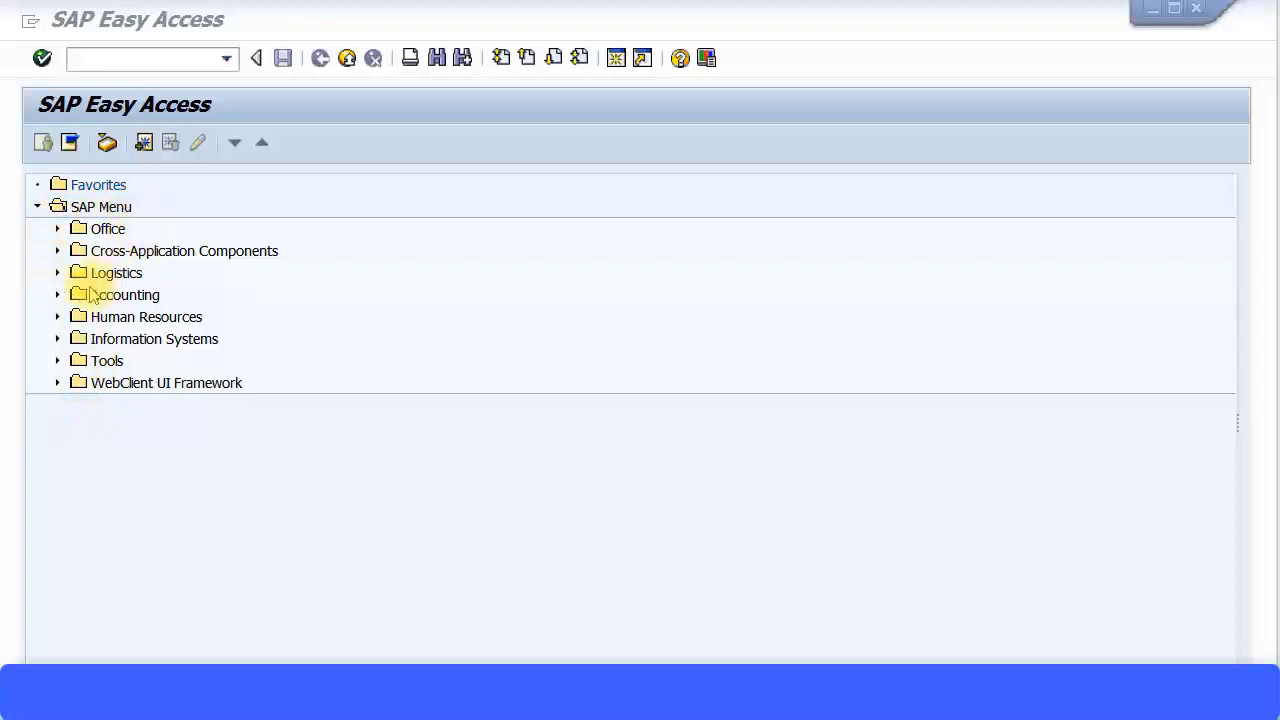
# Locate transaction ME21N under Logistics, Materials Management, Purchasing, Purchase Order, Create in the SAP Menu tree
pyautogui.click(57, 274)
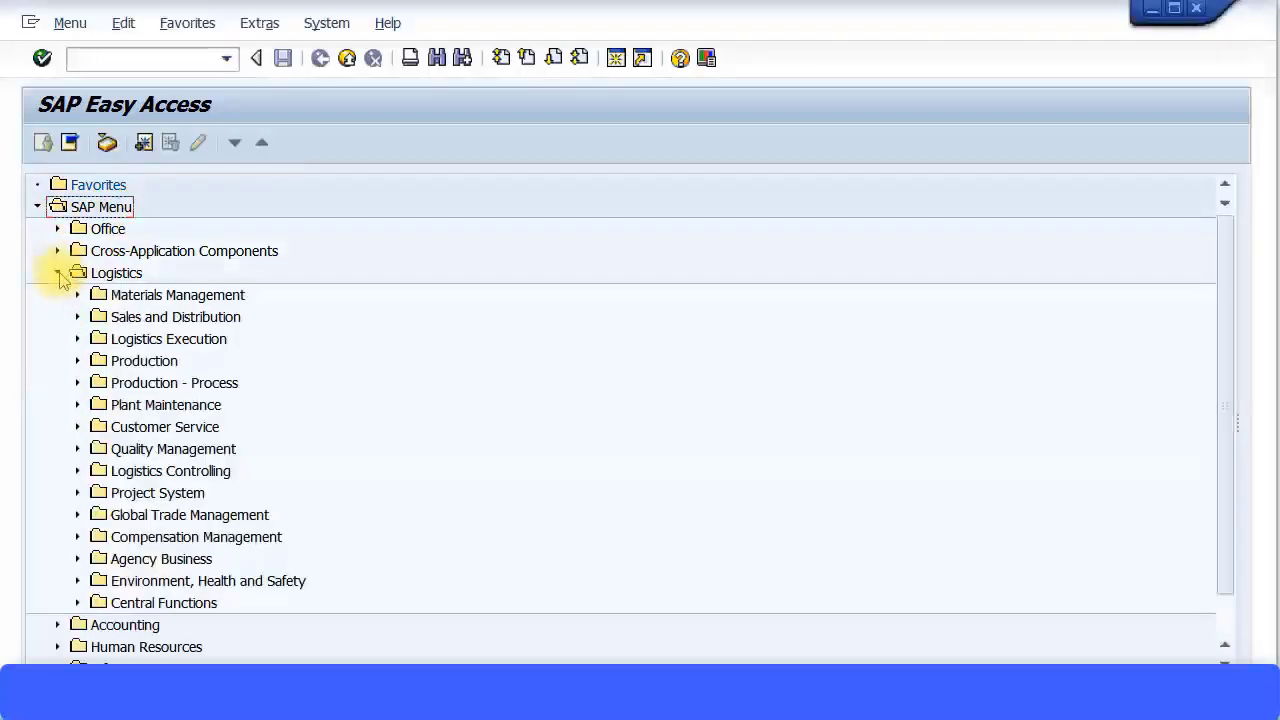
pyautogui.click(77, 296)
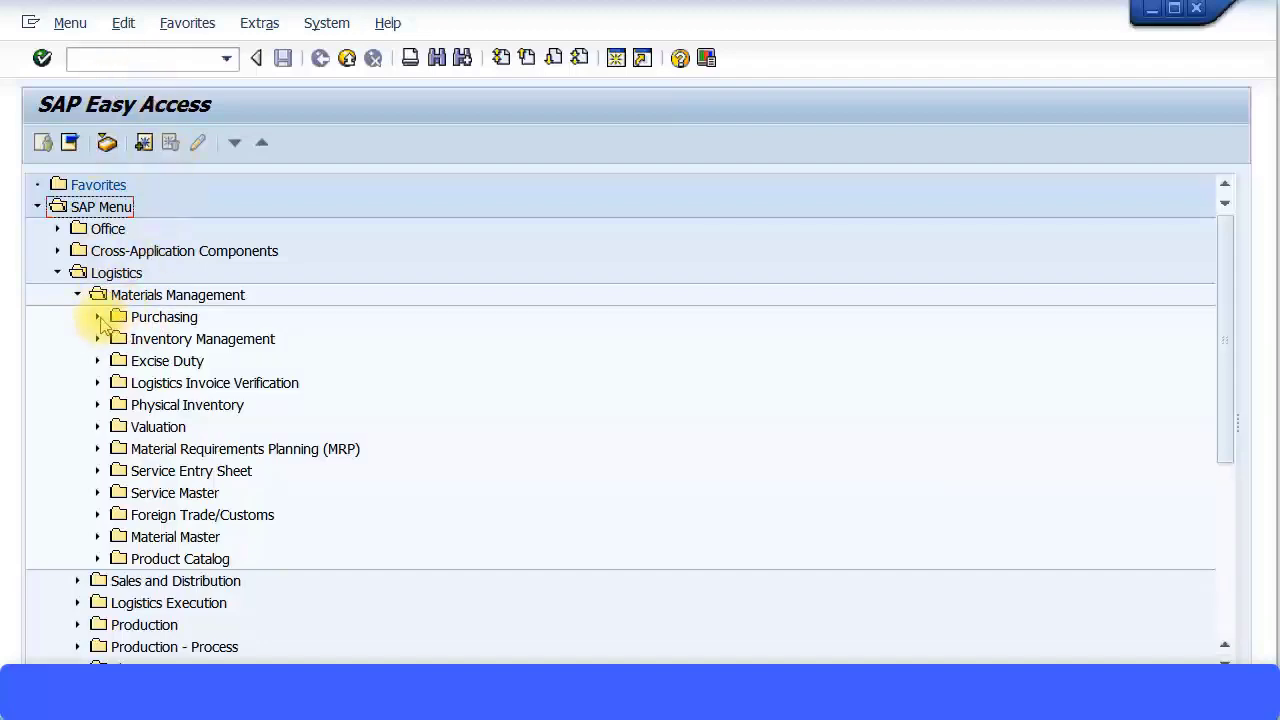
pyautogui.click(97, 317)
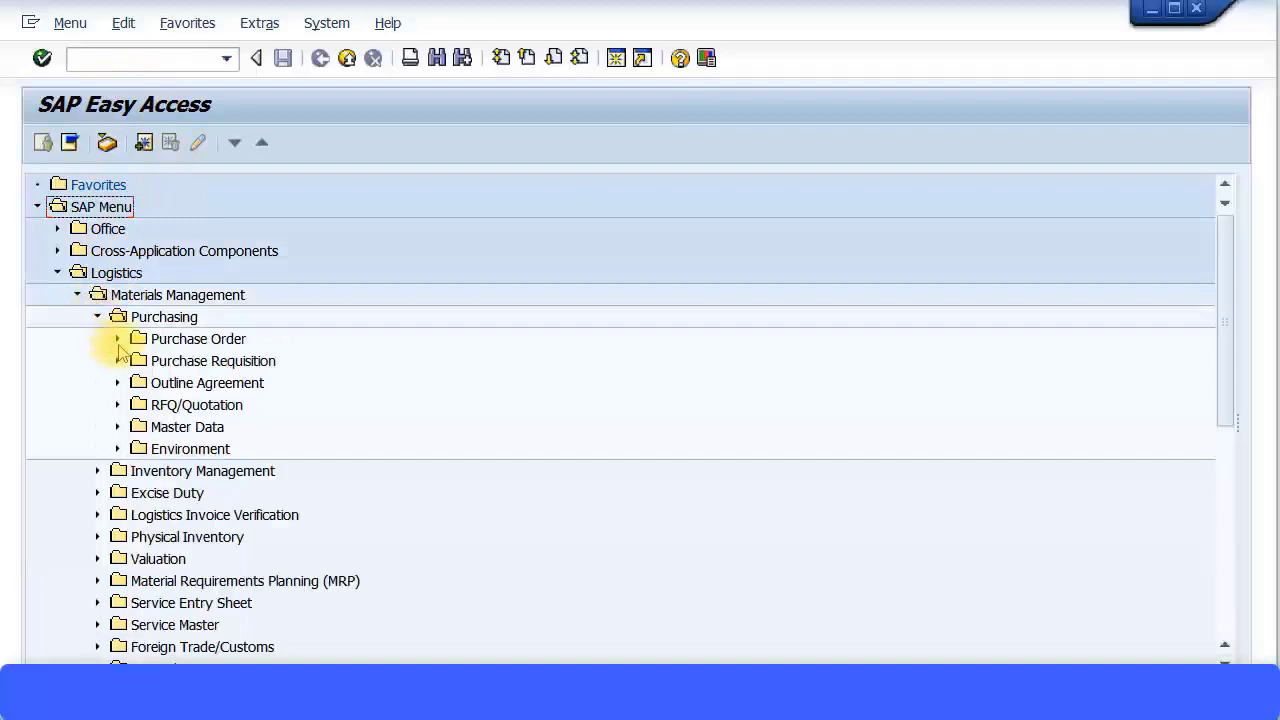
pyautogui.click(117, 340)
pyautogui.click(137, 362)
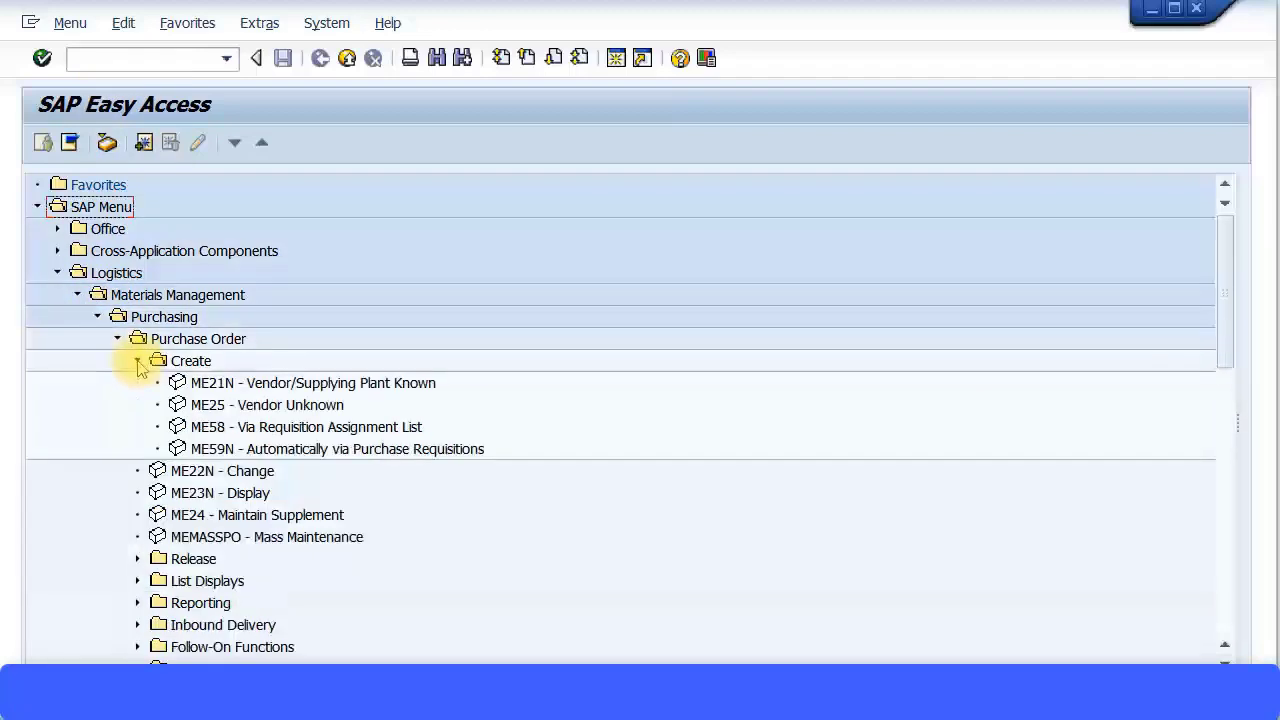
pyautogui.click(200, 382)
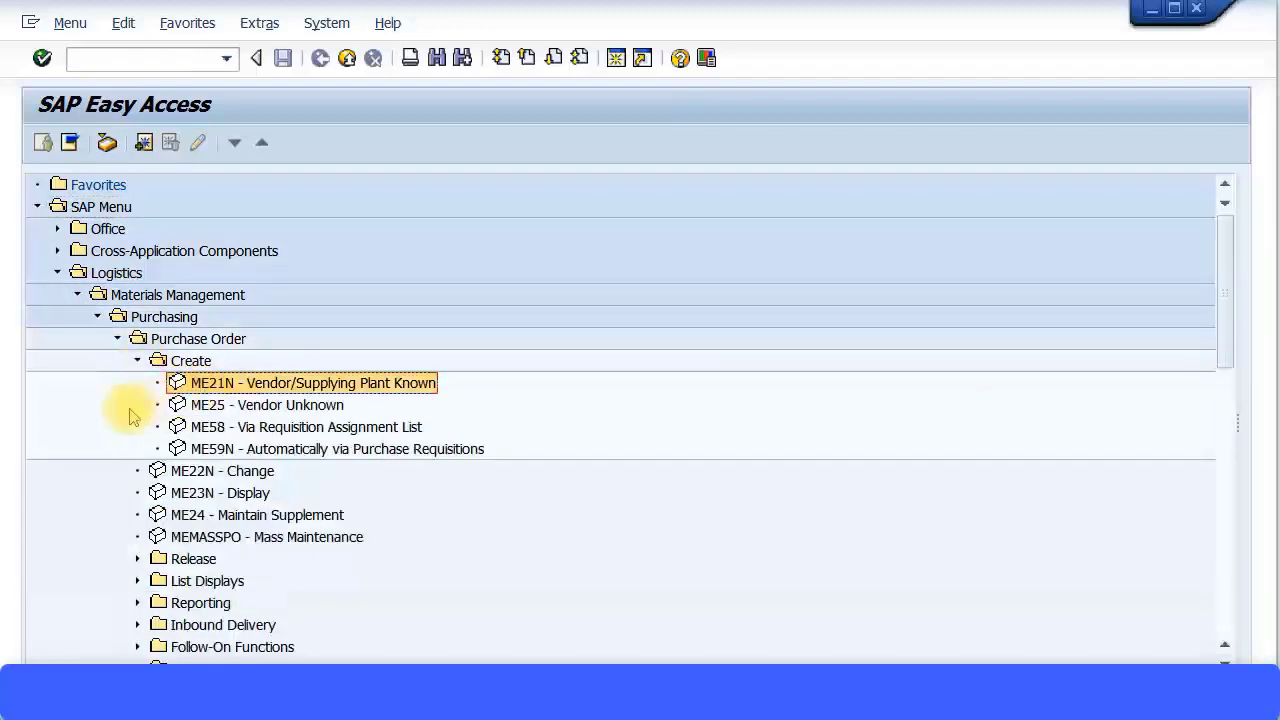
# Collapse the Create, Purchase Order and Purchasing folders, keeping Materials Management expanded
pyautogui.click(137, 362)
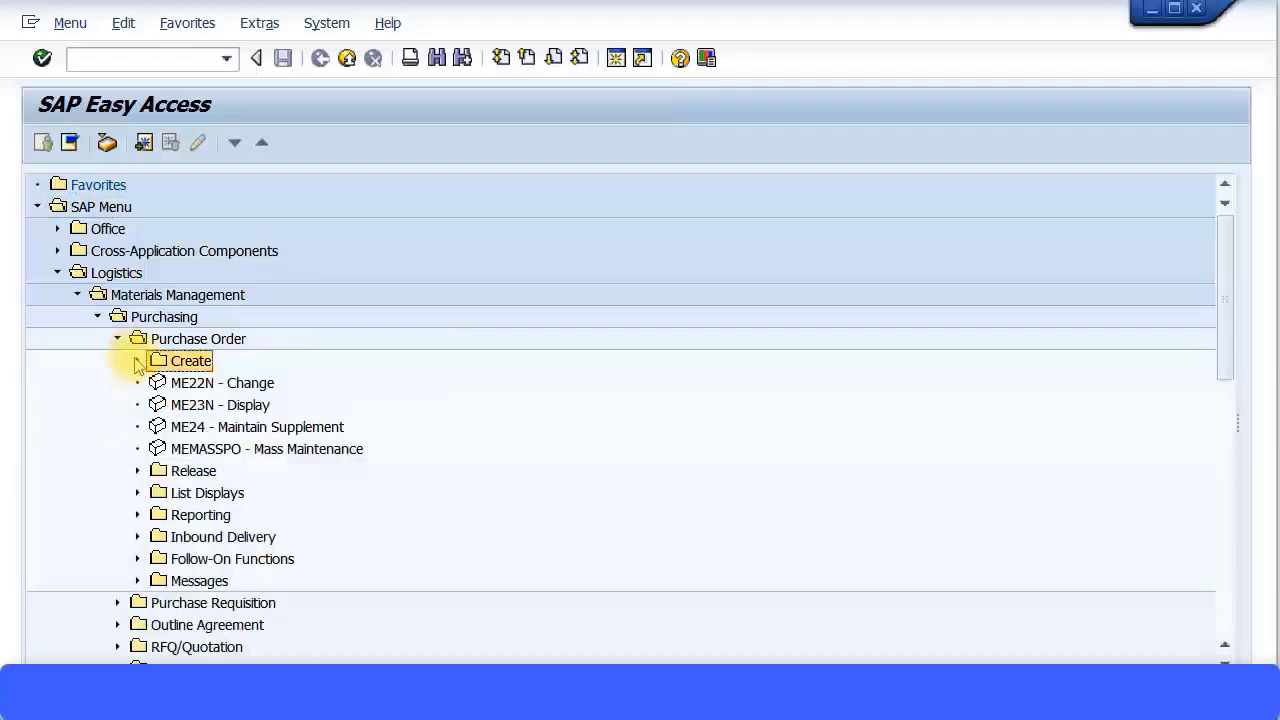
pyautogui.click(137, 362)
pyautogui.click(134, 362)
pyautogui.click(117, 340)
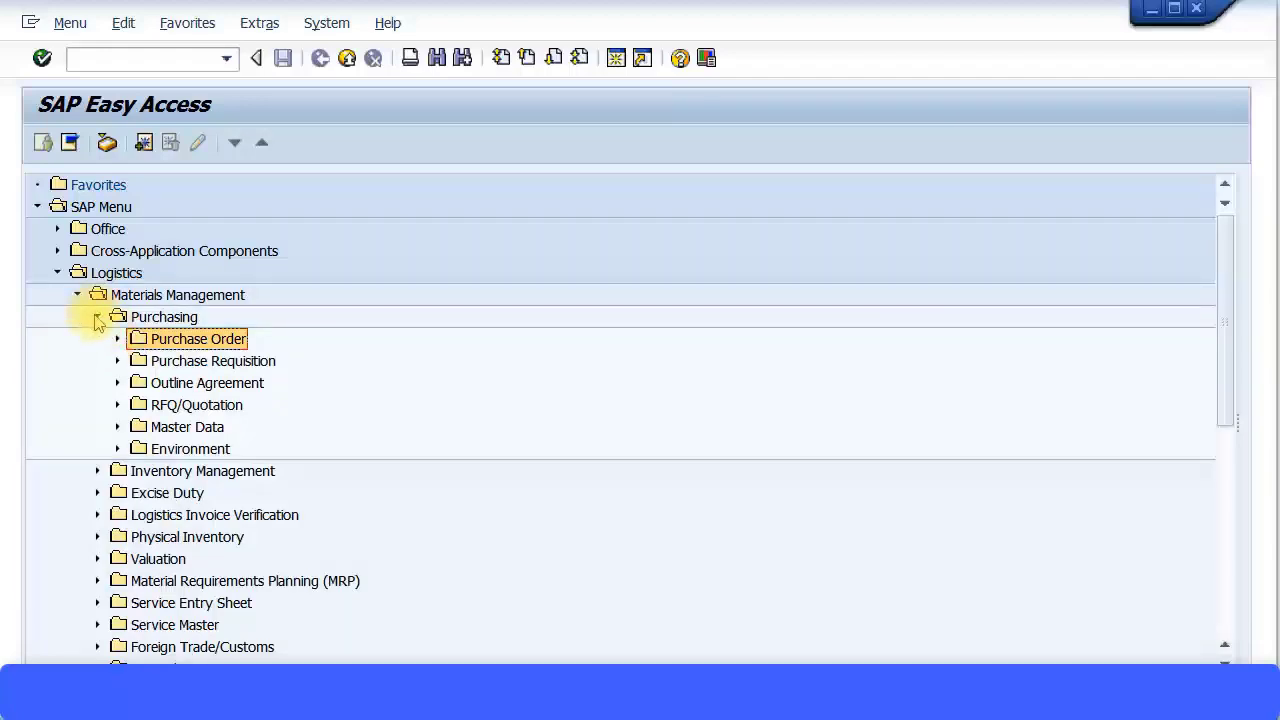
pyautogui.click(97, 317)
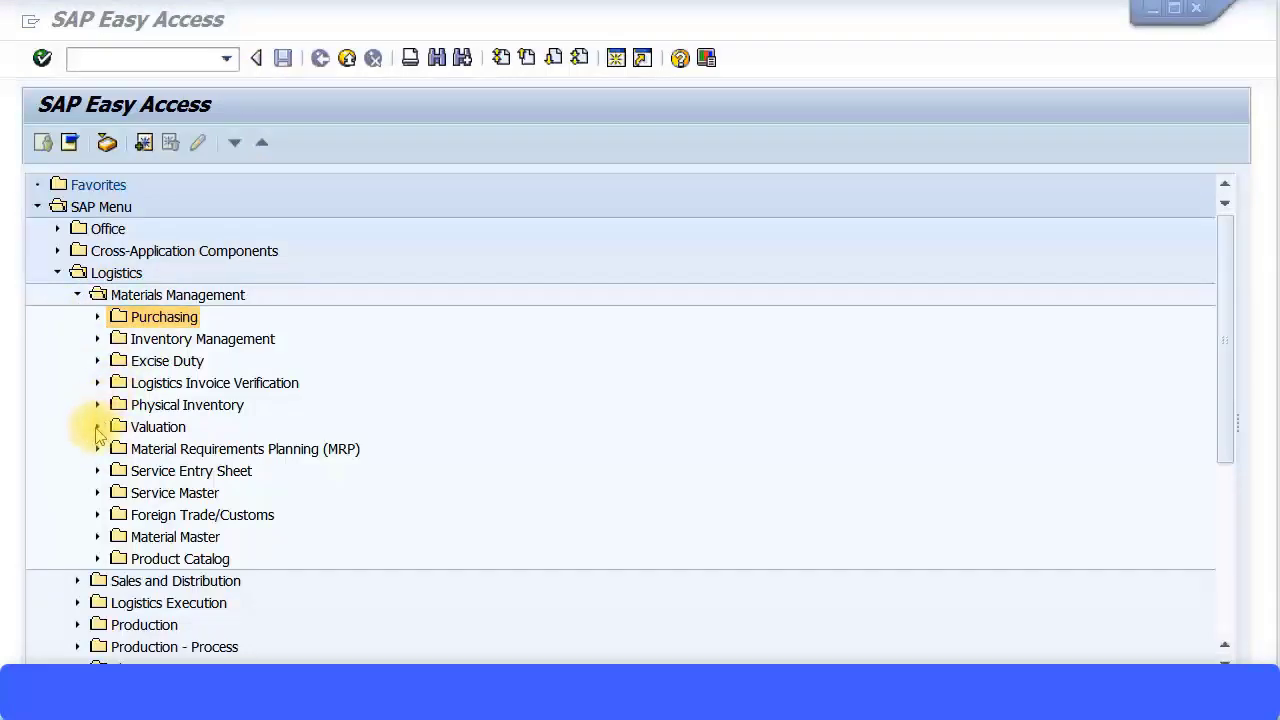
# Expand Logistics Invoice Verification and its Document Entry folder, and select MIRO - Enter Invoice
pyautogui.click(97, 383)
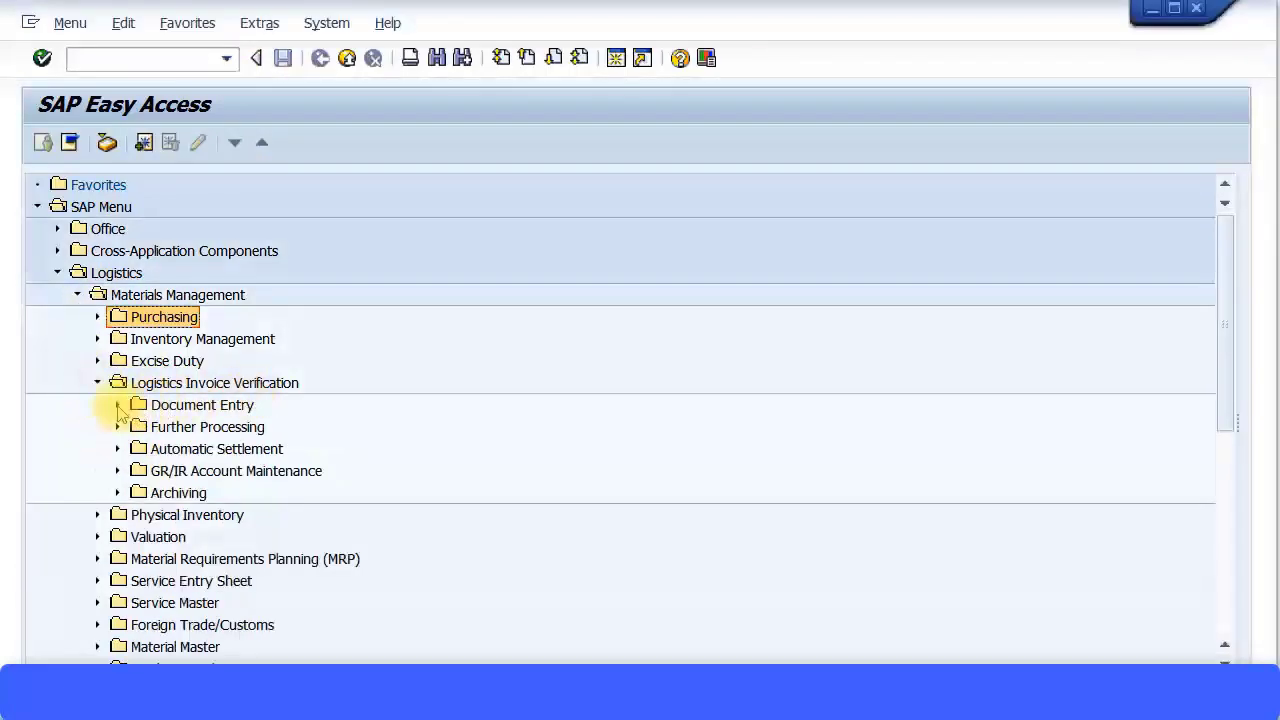
pyautogui.click(117, 405)
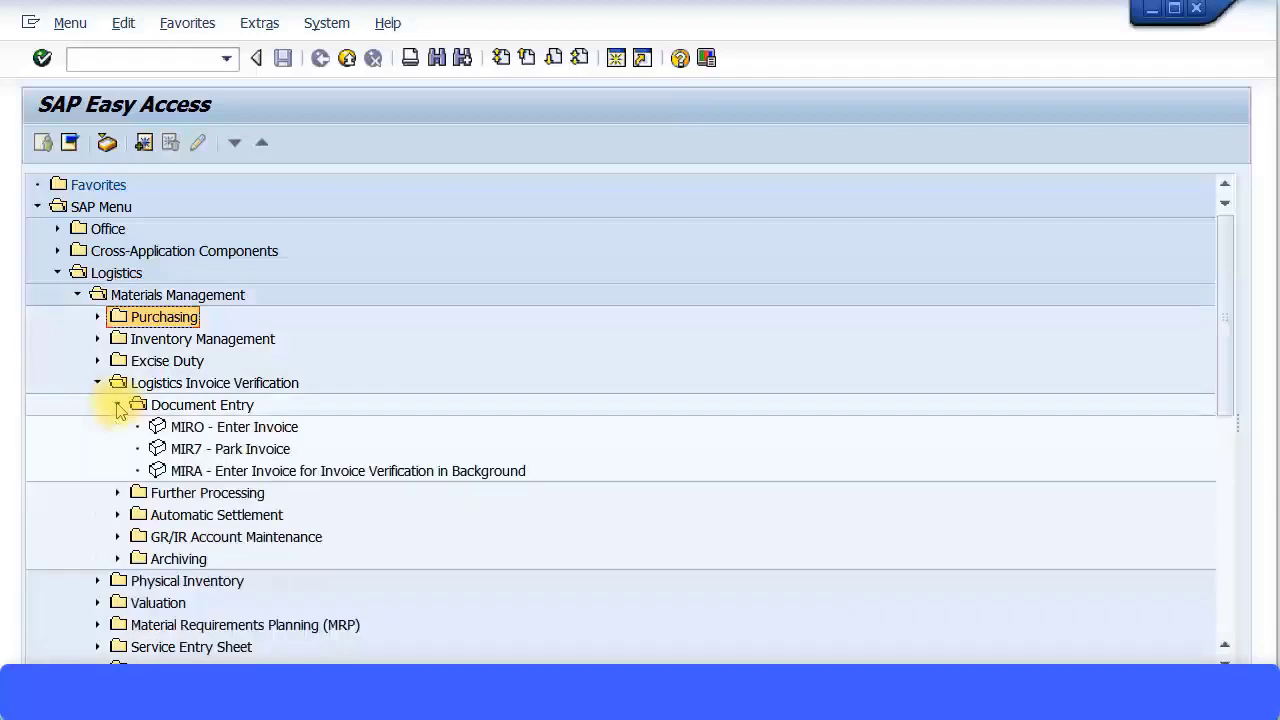
pyautogui.click(203, 428)
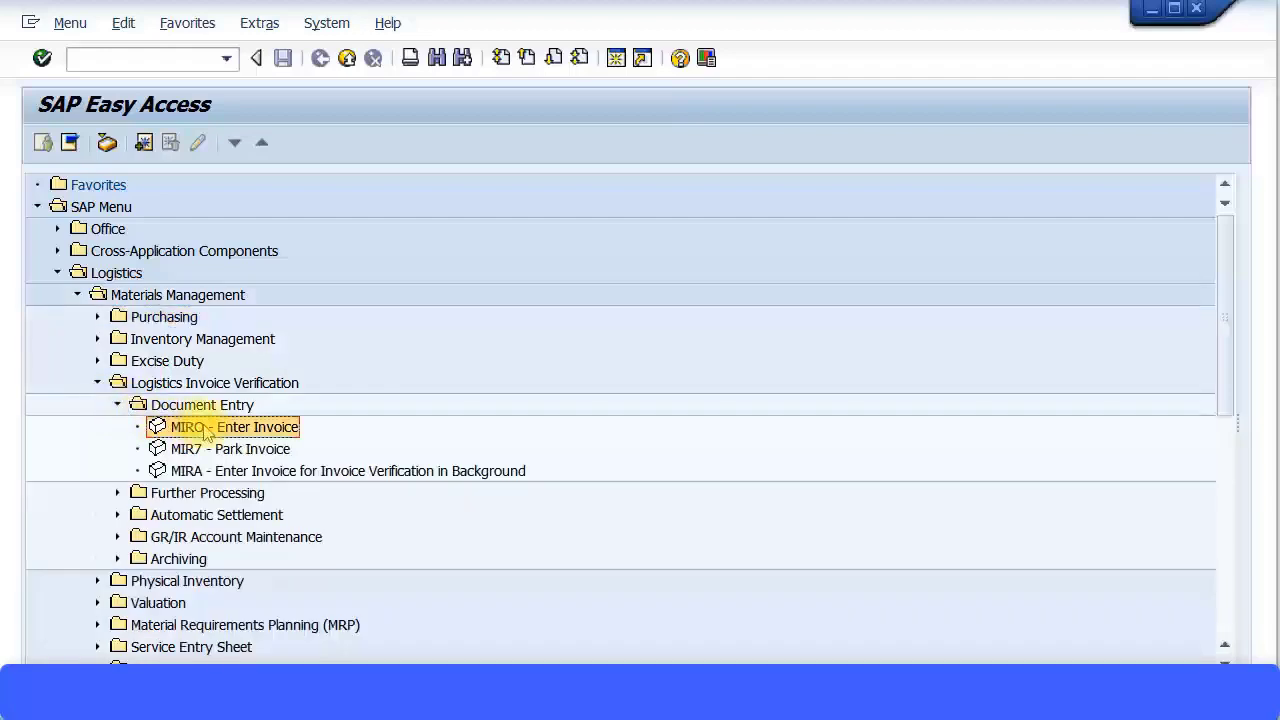
# Locate MIGO - Goods Movement under Inventory Management, Goods Movement, and collapse Inventory Management
pyautogui.click(97, 339)
pyautogui.click(117, 361)
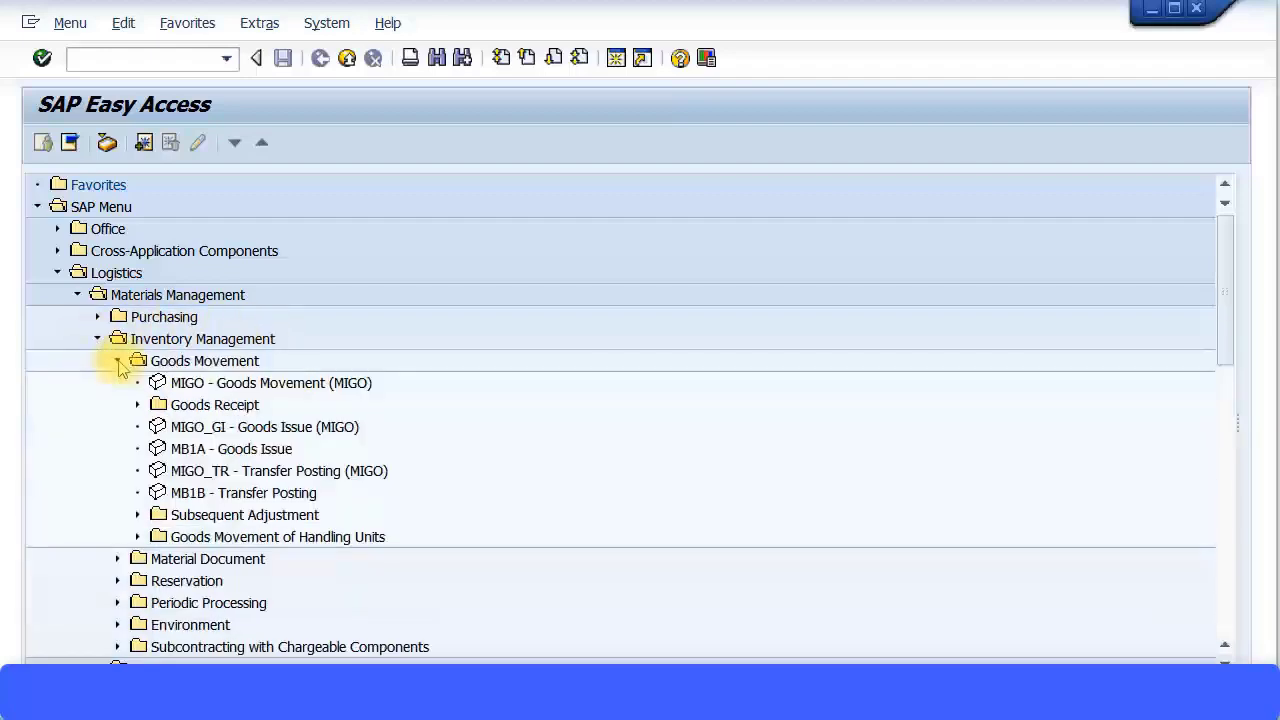
pyautogui.click(193, 390)
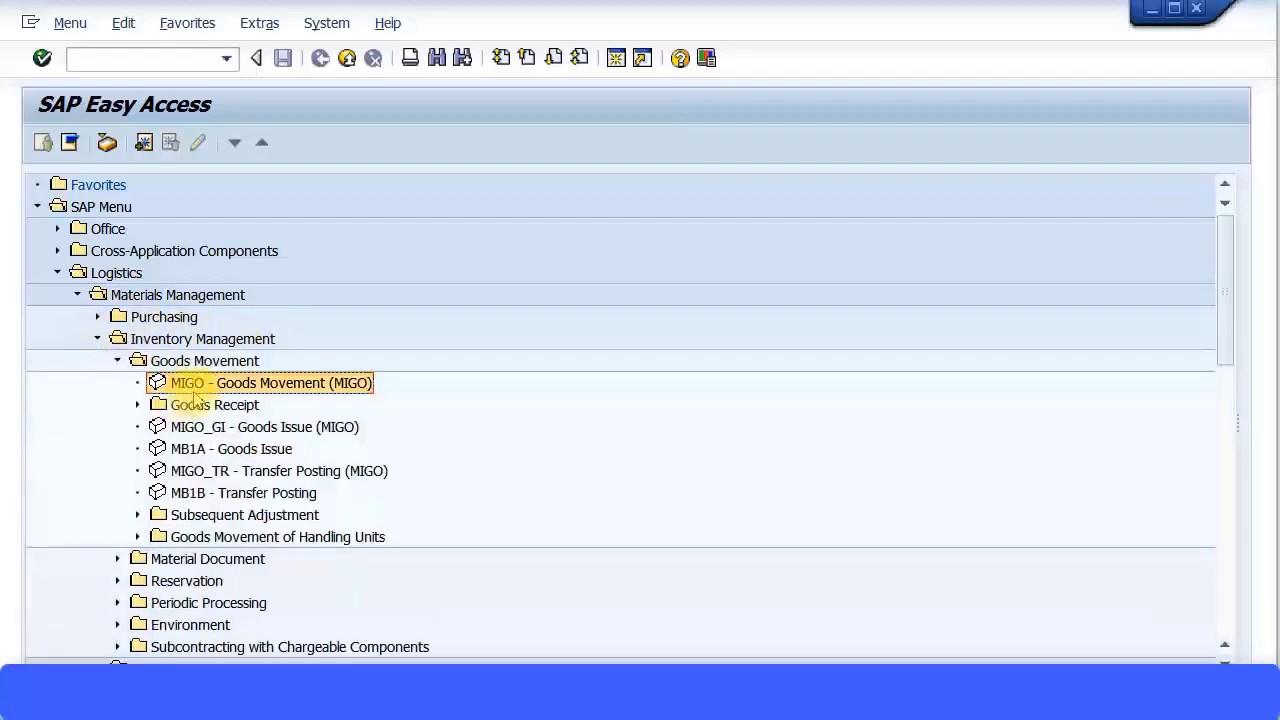
pyautogui.click(97, 339)
# Open the MIRO - Enter Invoice transaction from Document Entry under Logistics Invoice Verification
pyautogui.click(97, 383)
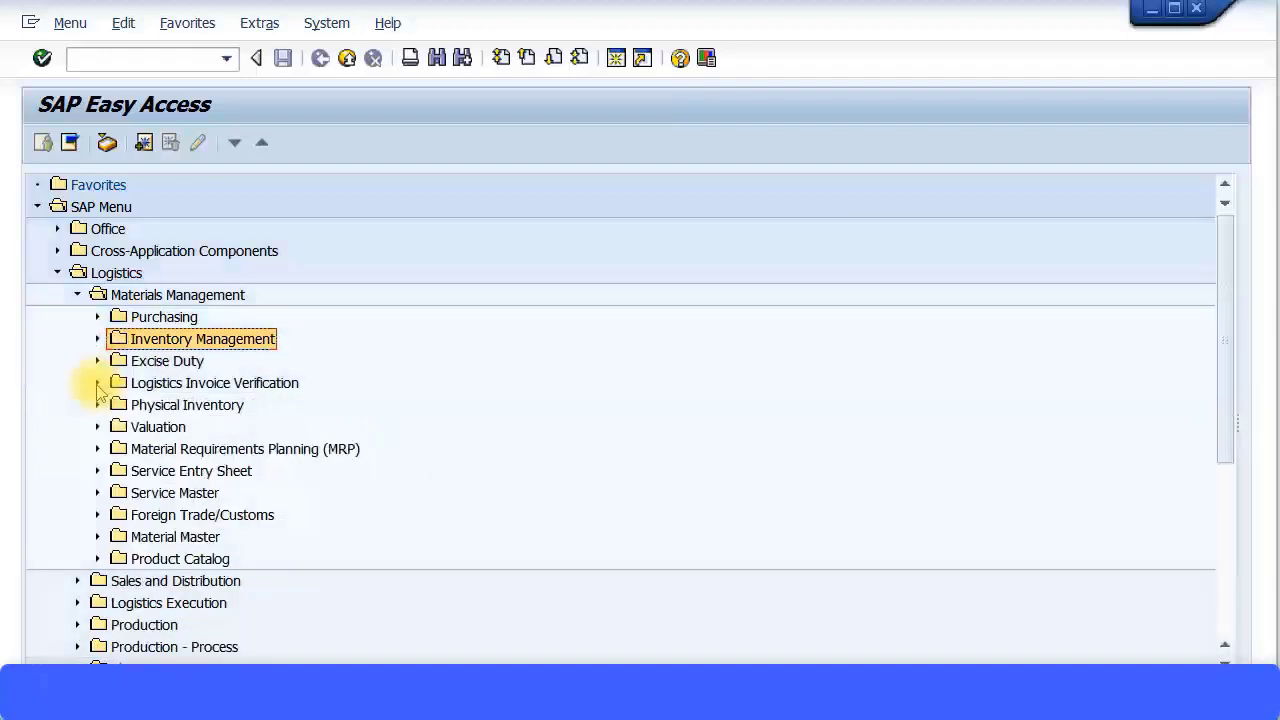
pyautogui.click(97, 383)
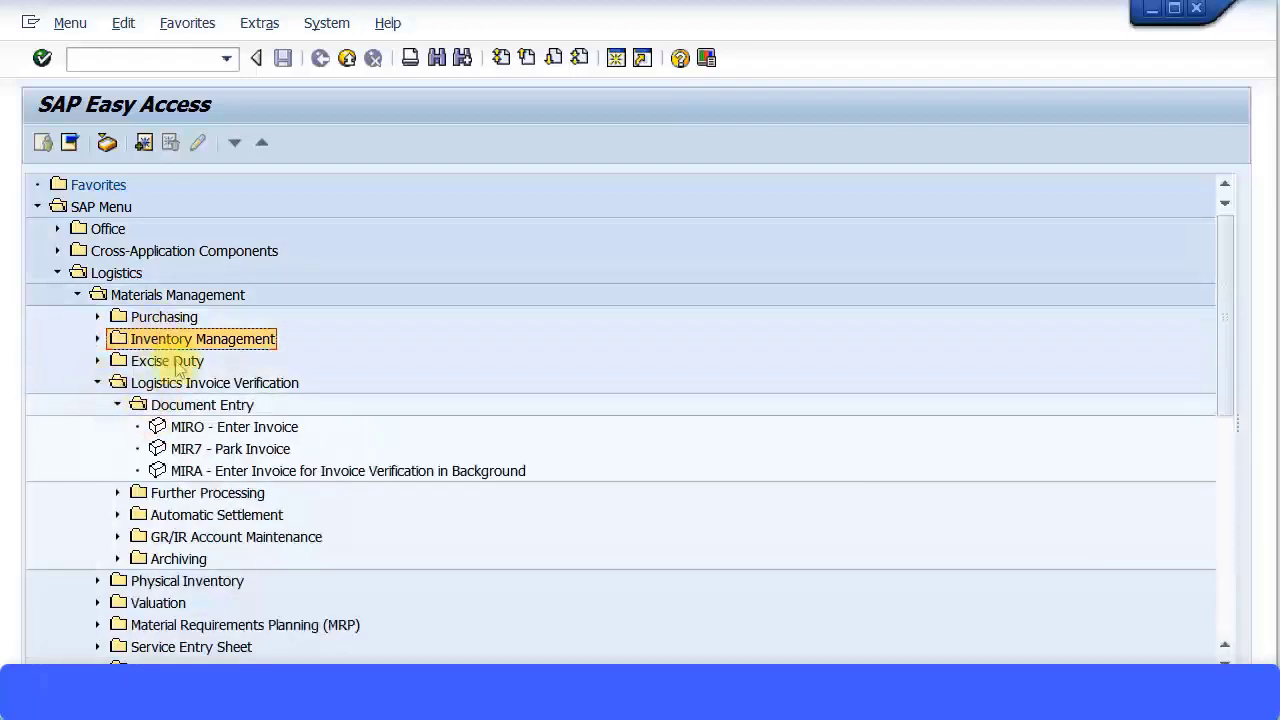
pyautogui.click(229, 429)
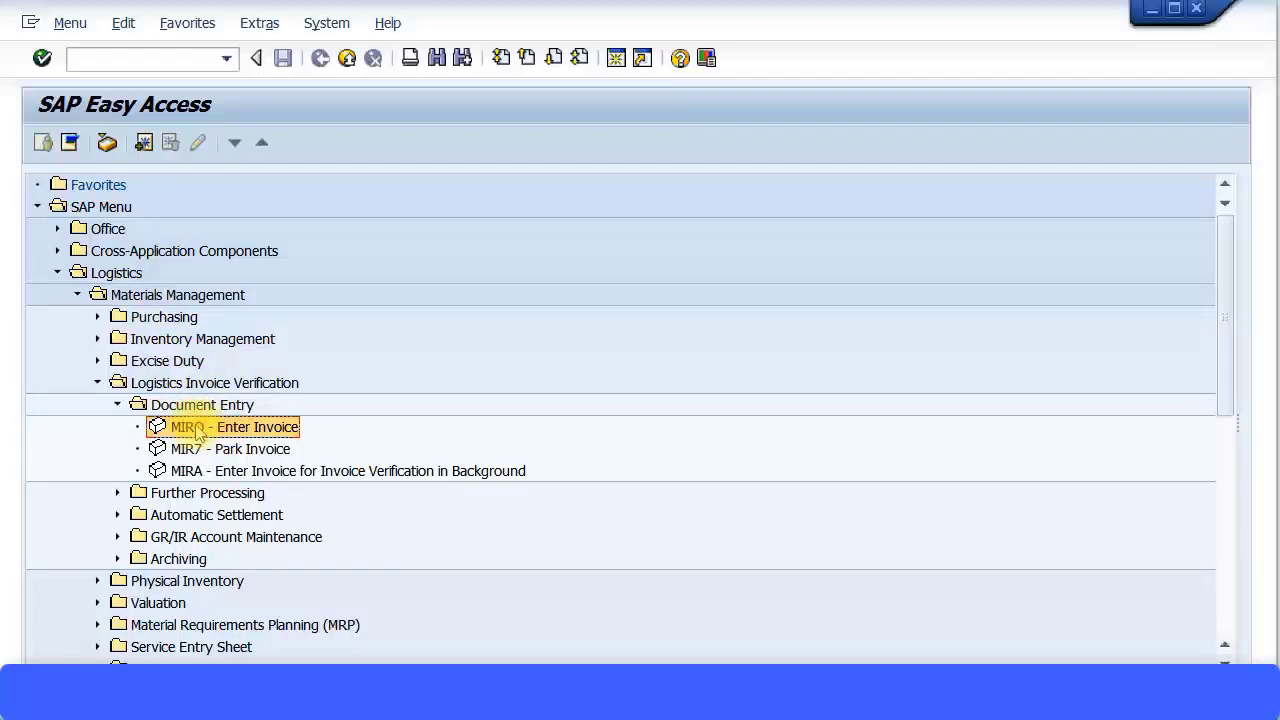
pyautogui.doubleClick(197, 432)
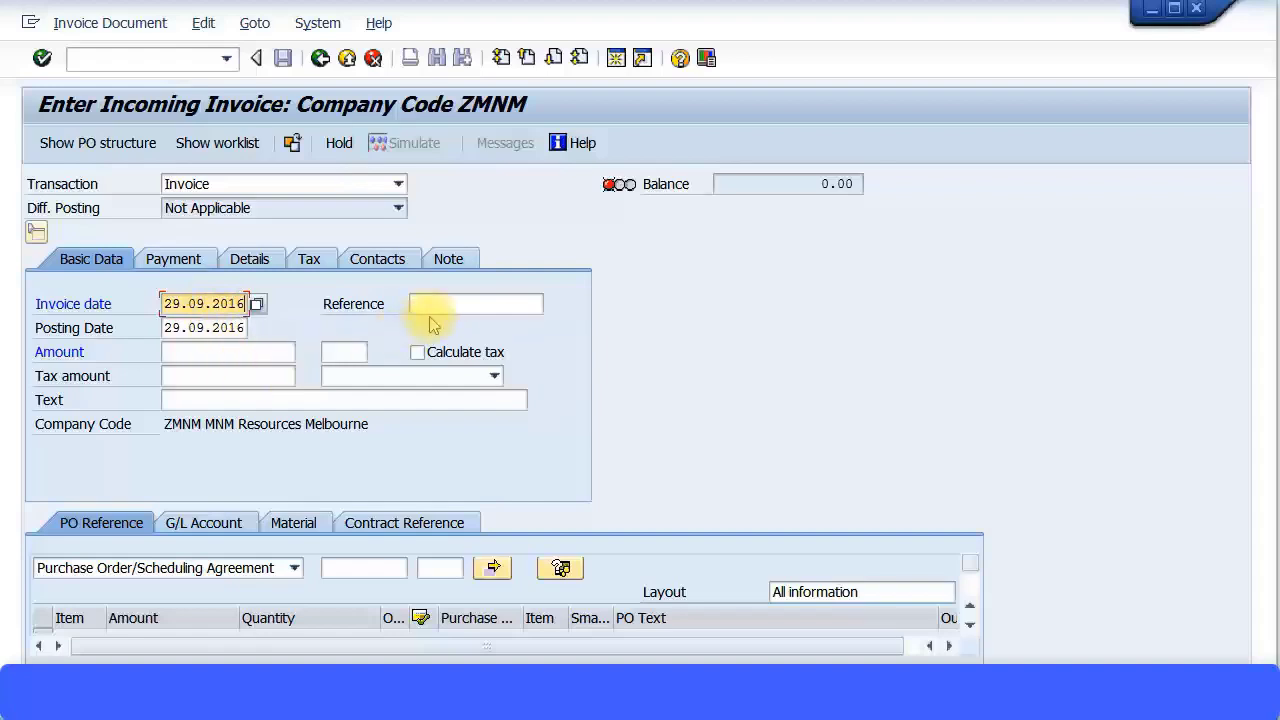
# Enter 123456 as the invoice reference and open the search for the purchase order to be invoiced
pyautogui.click(454, 300)
pyautogui.write('123456')
pyautogui.click(400, 568)
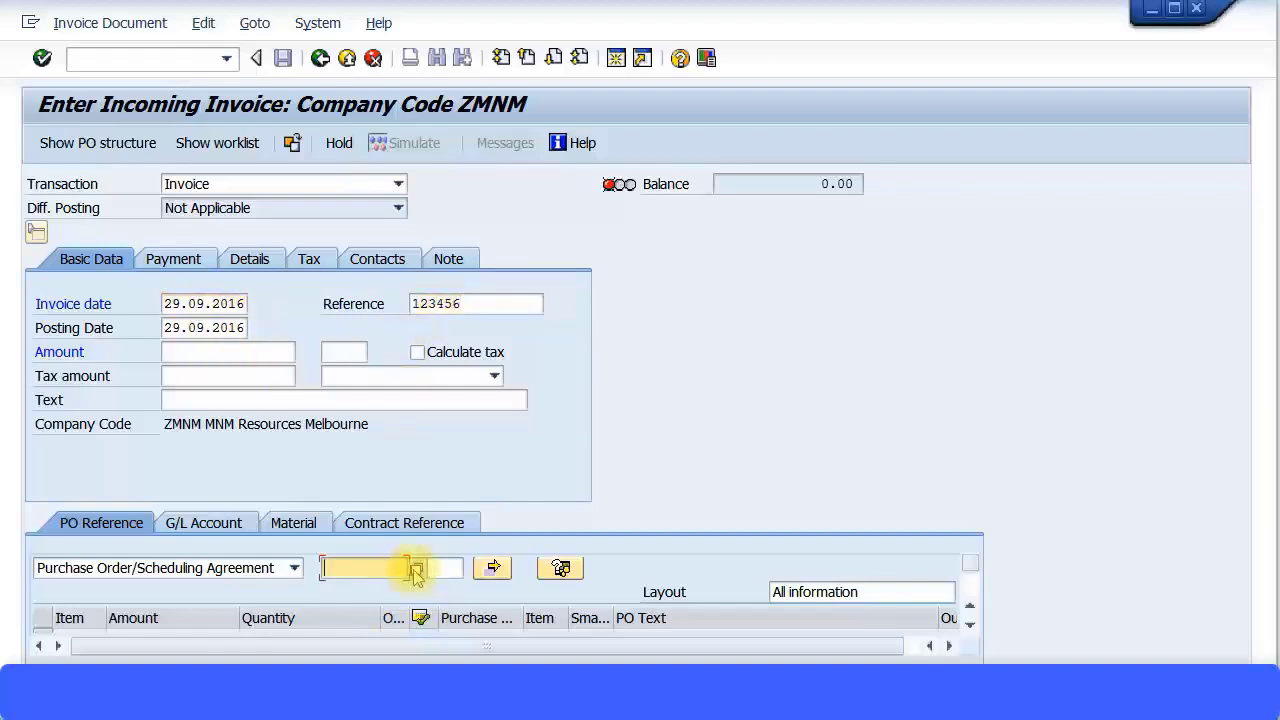
pyautogui.click(416, 570)
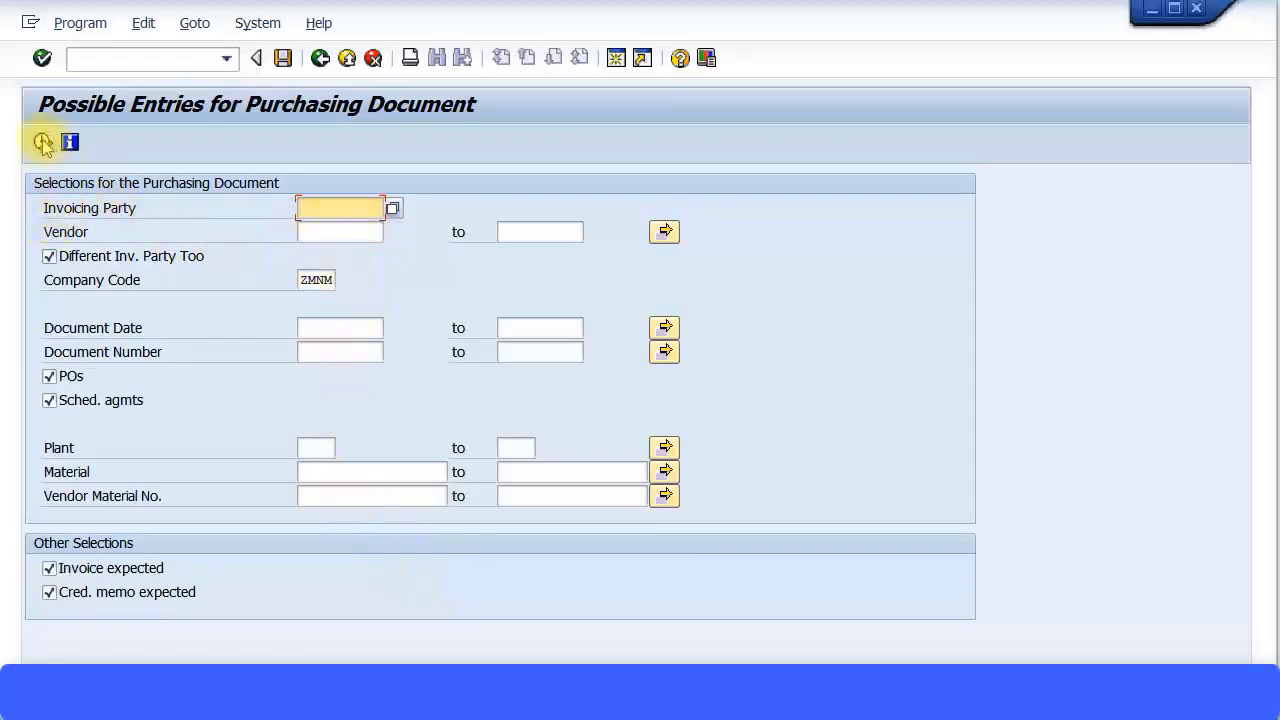
# Look up the vendors of company code ZMNM and set Bestprice Ltd as the purchasing document search vendor
pyautogui.click(42, 142)
pyautogui.click(316, 212)
pyautogui.click(380, 232)
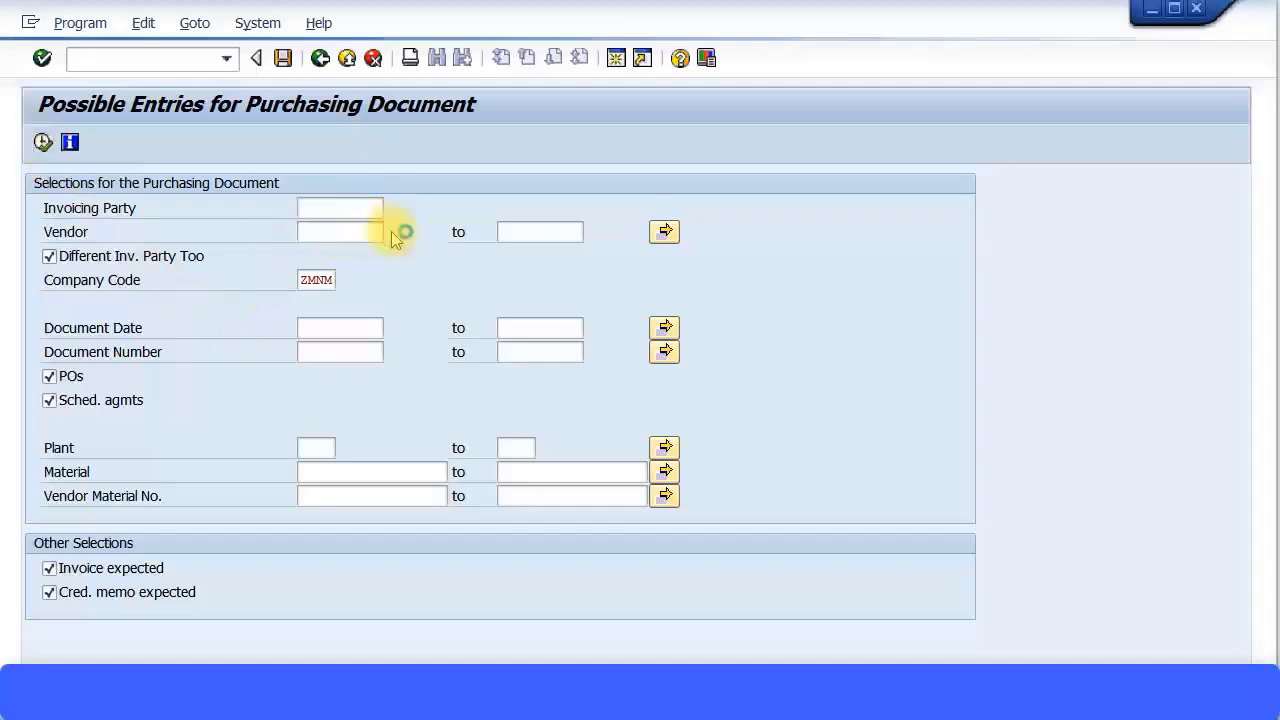
pyautogui.click(400, 232)
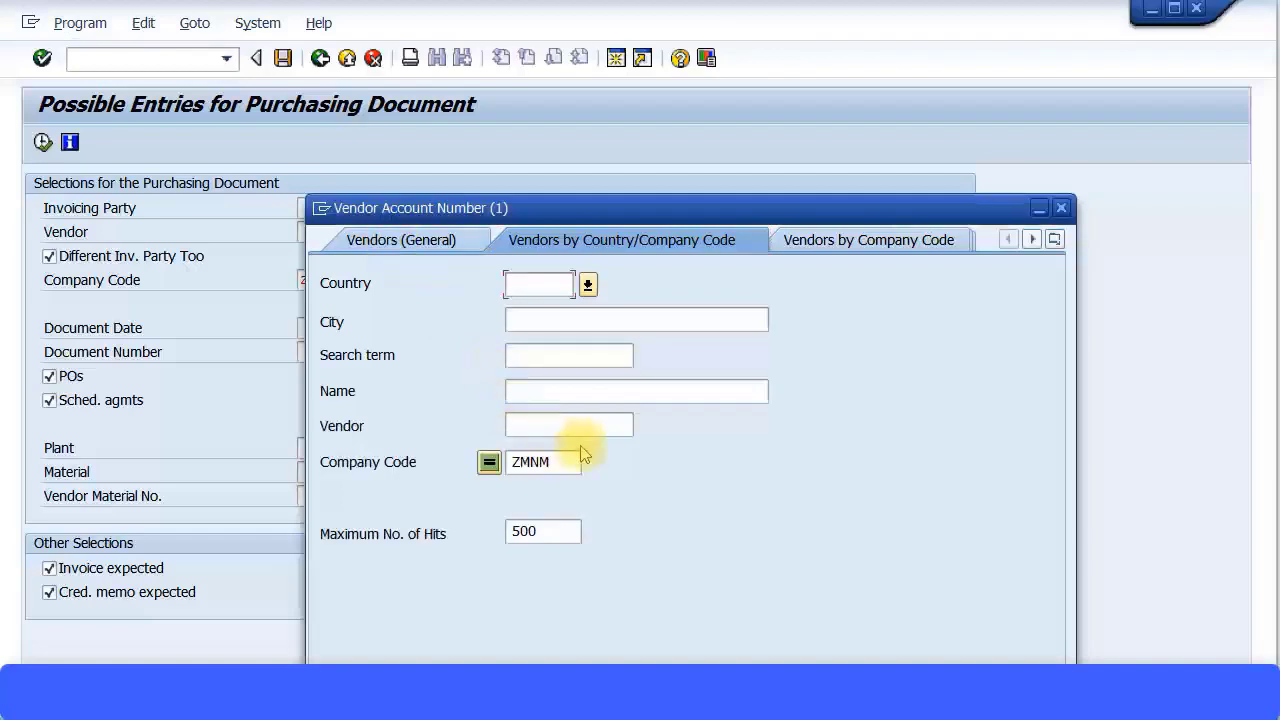
pyautogui.press('Return')
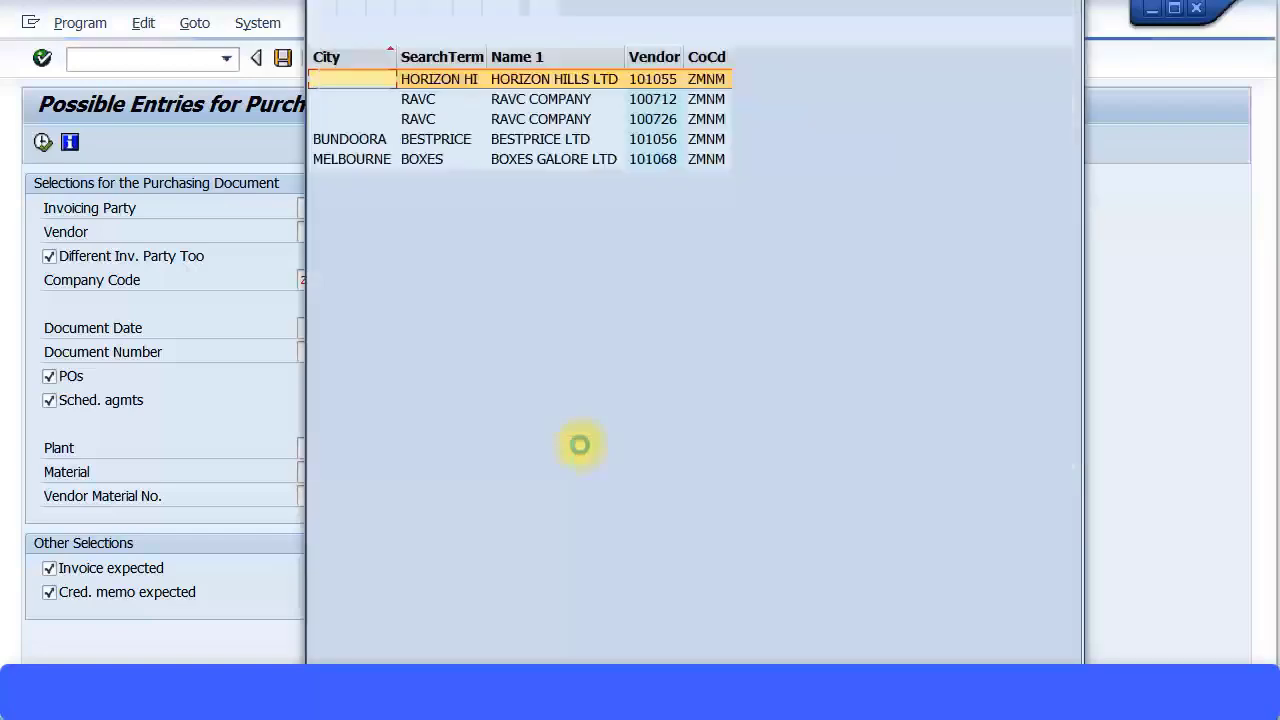
pyautogui.doubleClick(420, 141)
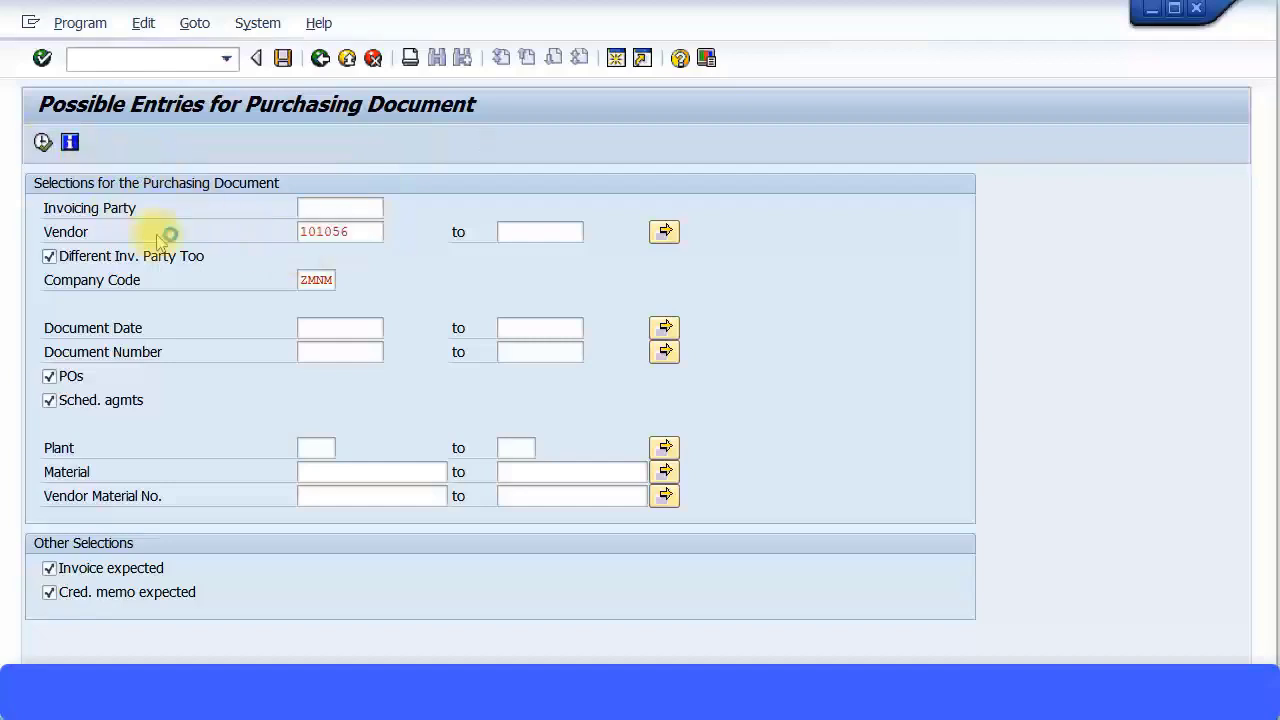
# Run the purchasing document search, copy the selected standard purchase order into the invoice and load its data
pyautogui.press('Return')
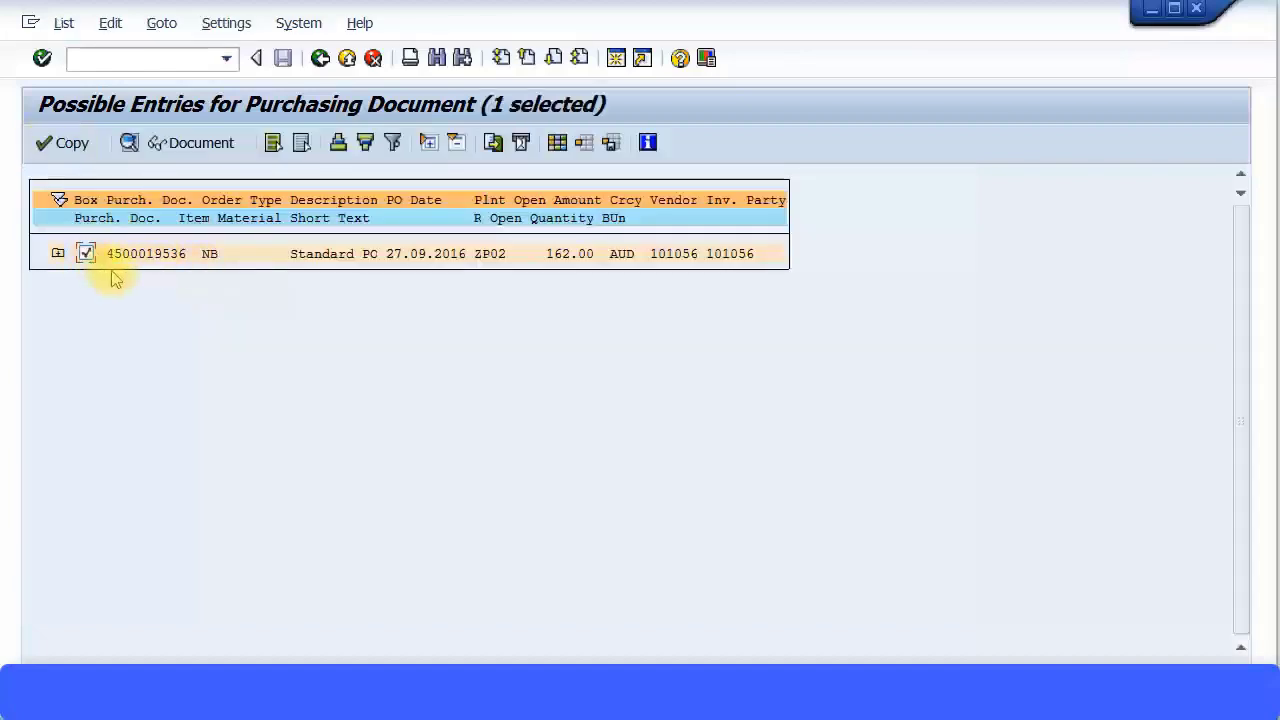
pyautogui.click(60, 143)
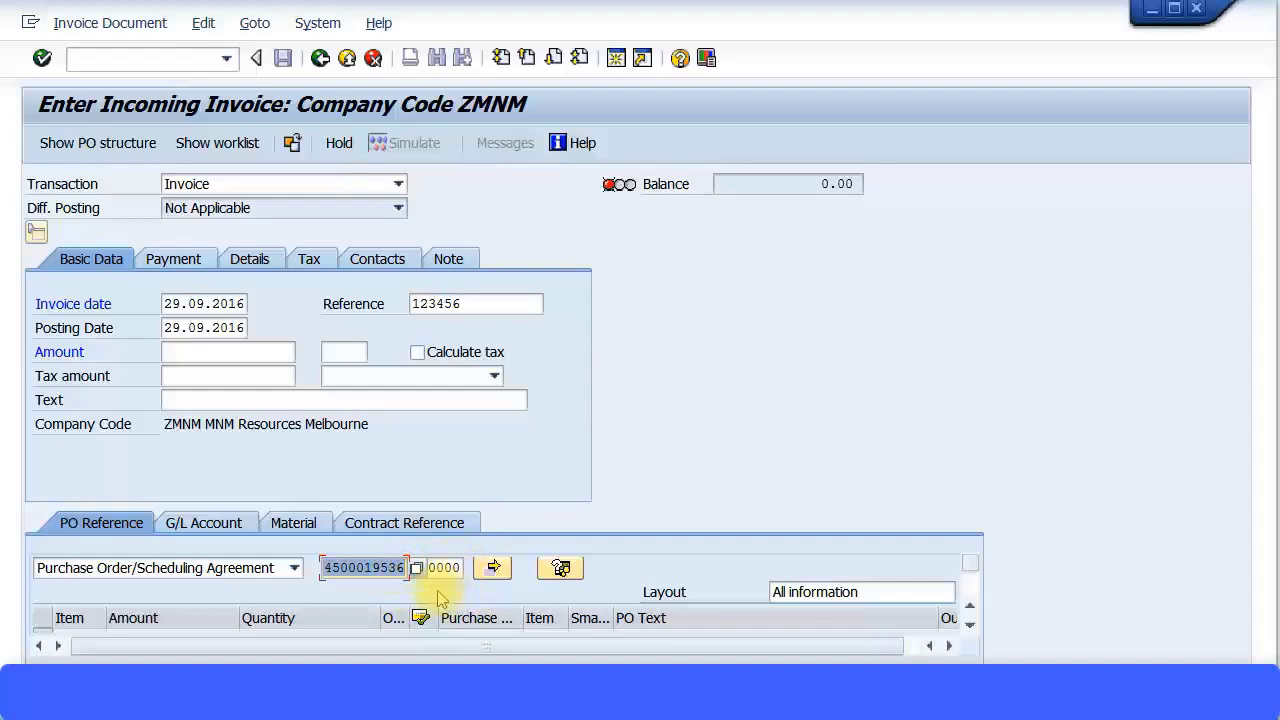
pyautogui.press('Return')
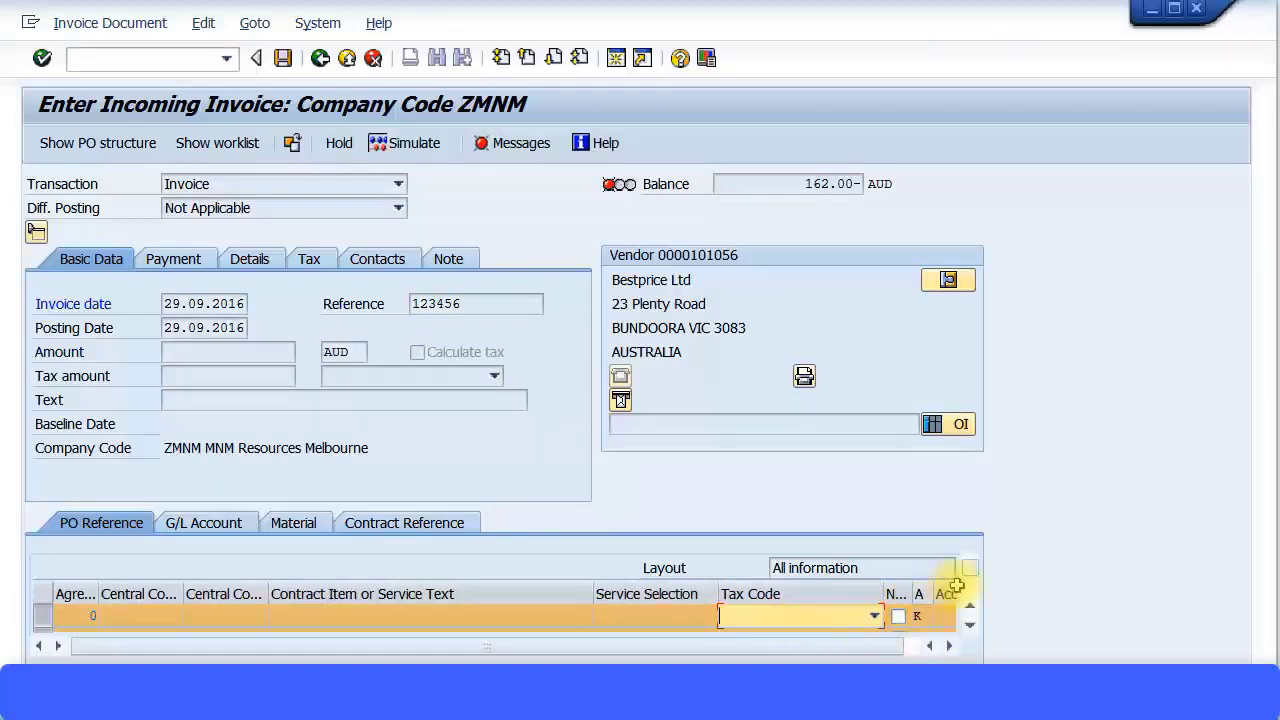
# Set the invoice item's tax code to P0 (G.S.T. Exempt)
pyautogui.click(769, 617)
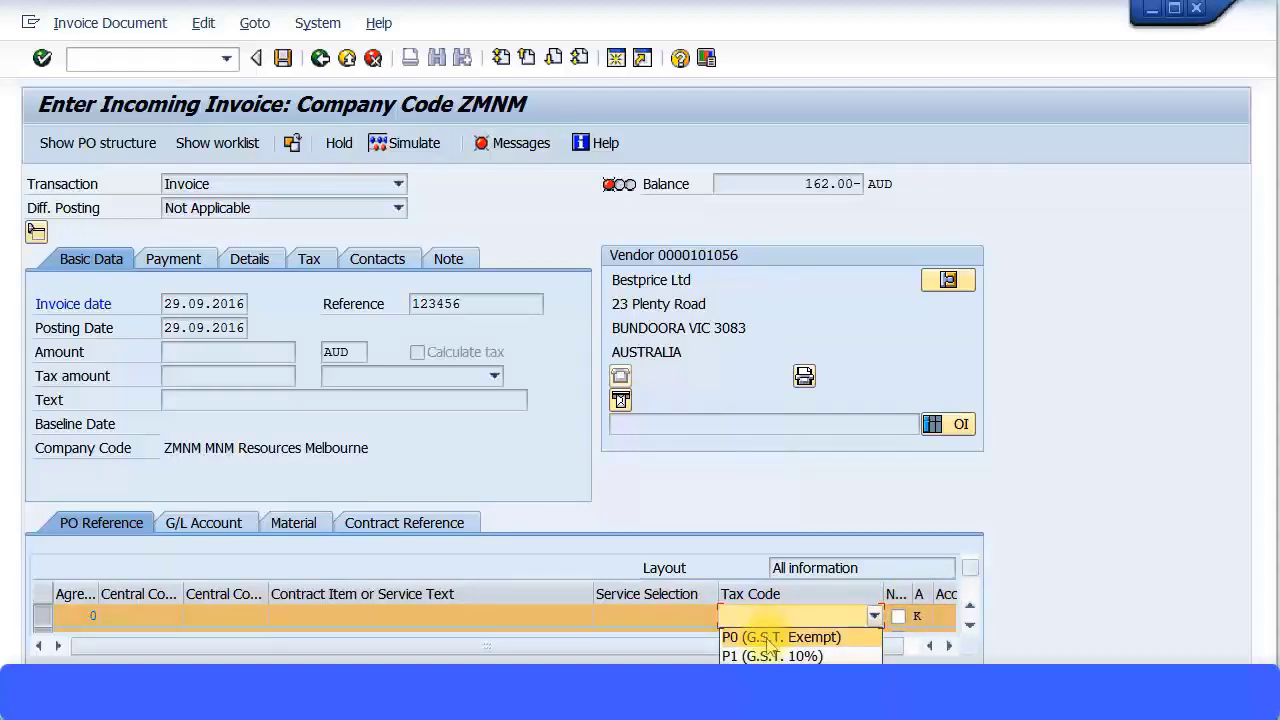
pyautogui.click(769, 640)
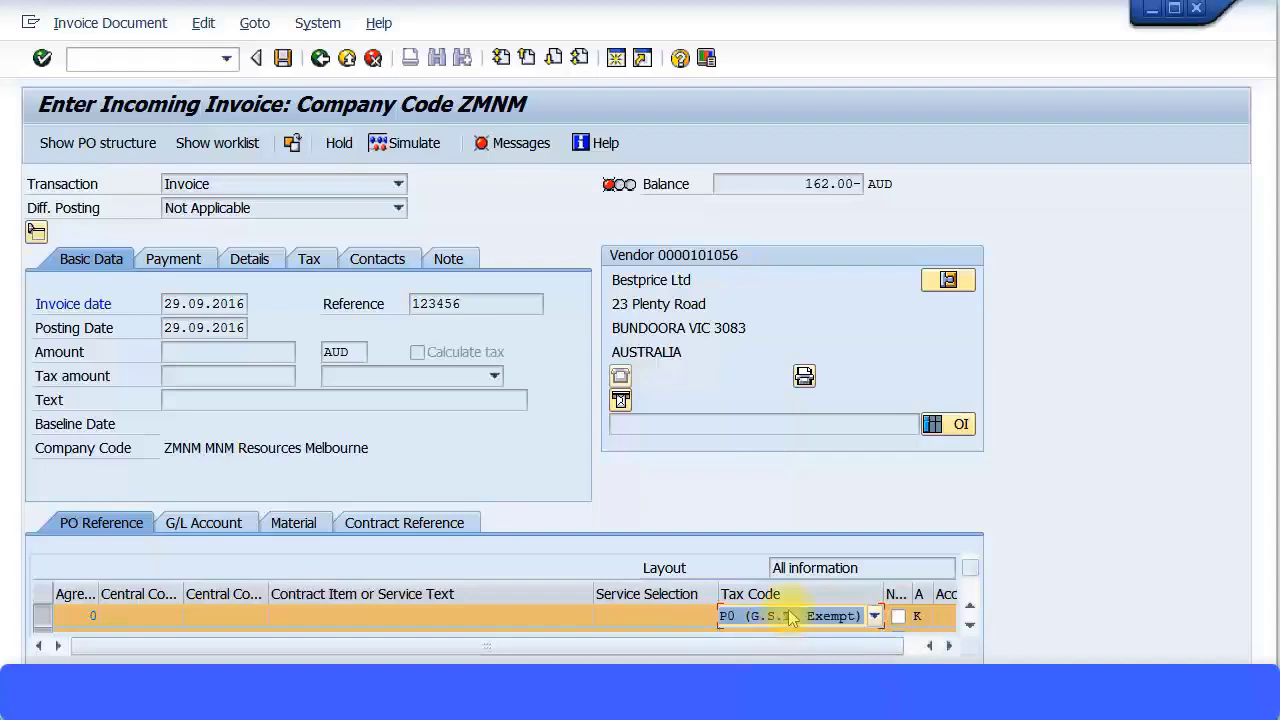
pyautogui.press('Return')
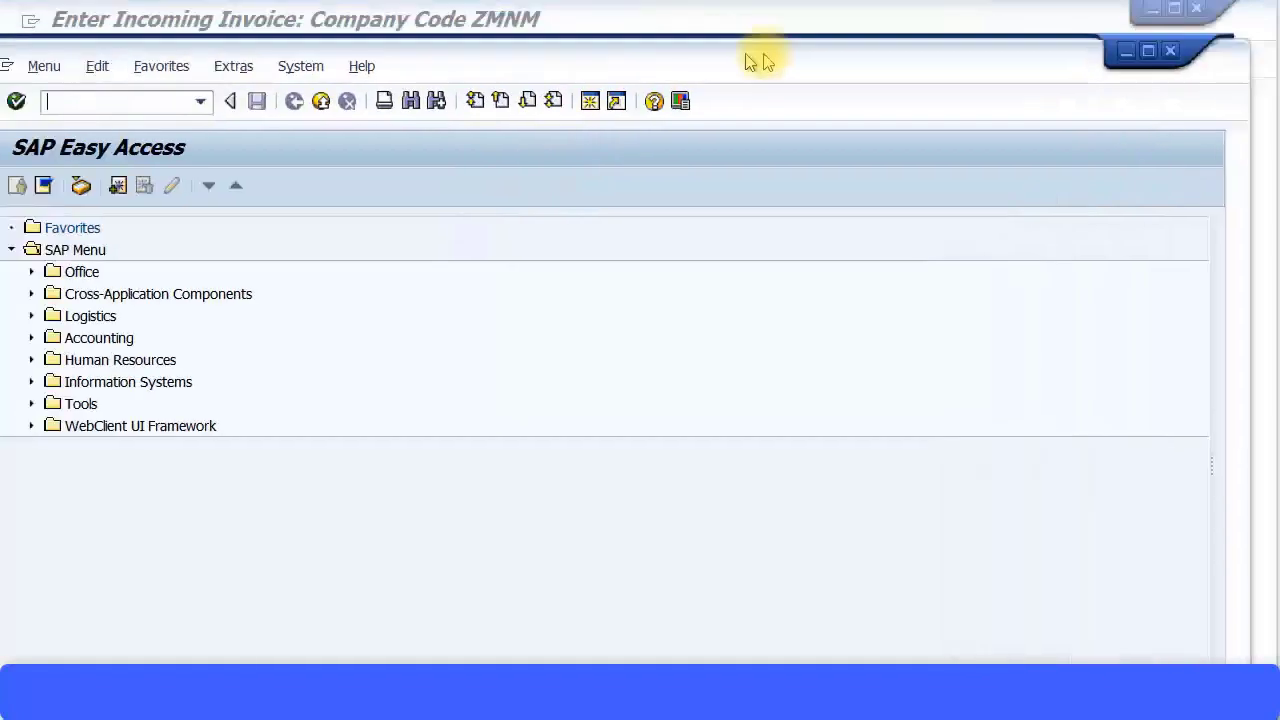
# Run transaction FS00 in a second session and enter the GR/IR Clearing Account as the G/L account for company code ZMNM
pyautogui.moveTo(755, 62); pyautogui.dragTo(823, 43)
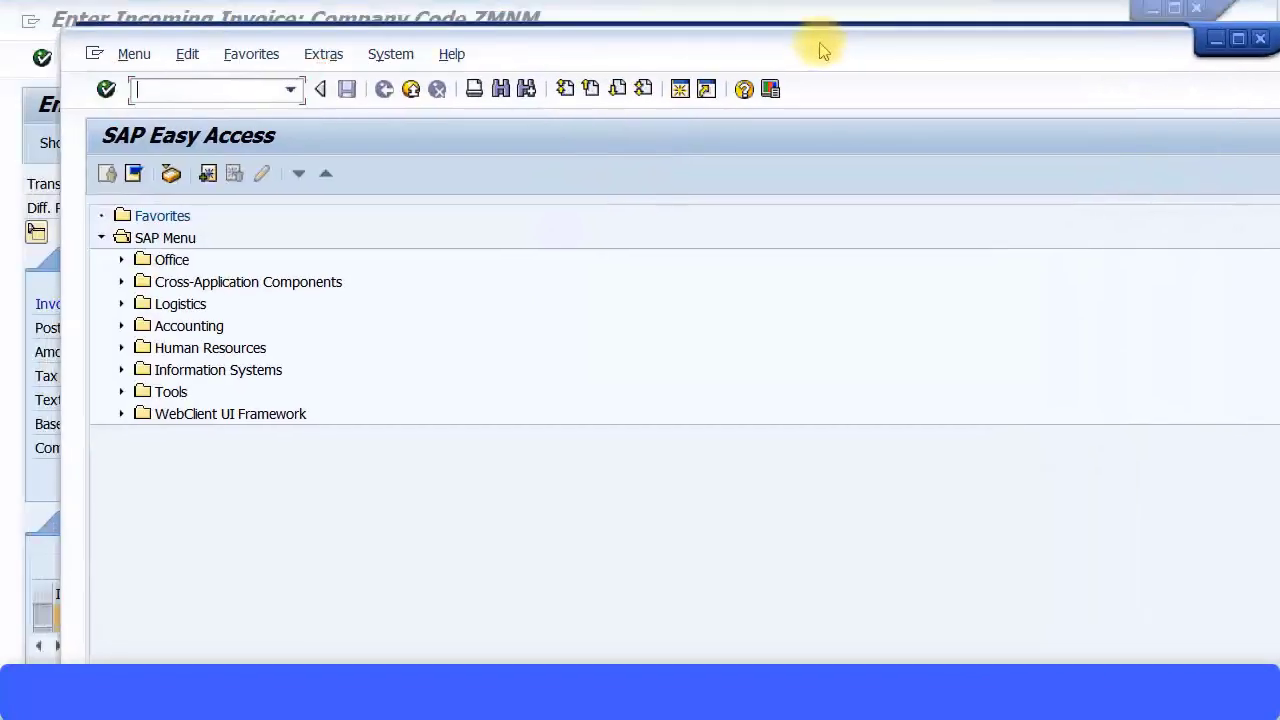
pyautogui.write('fs00')
pyautogui.press('Return')
pyautogui.write('103100')
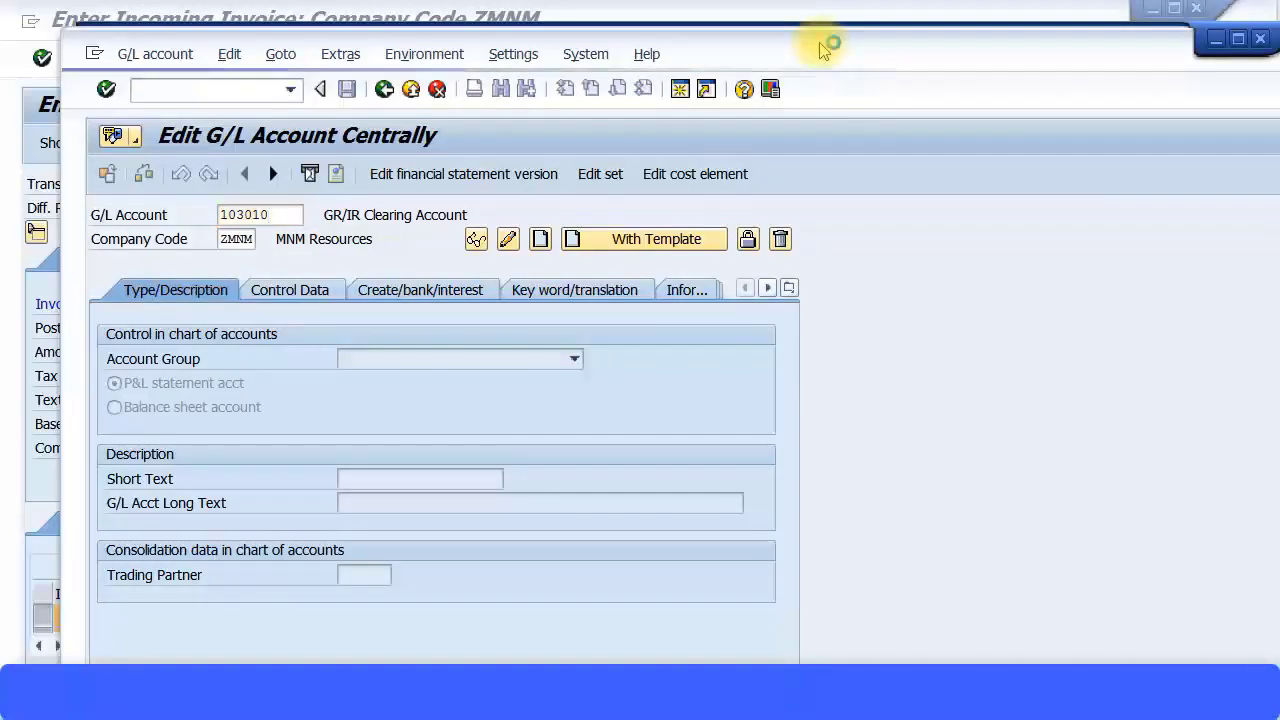